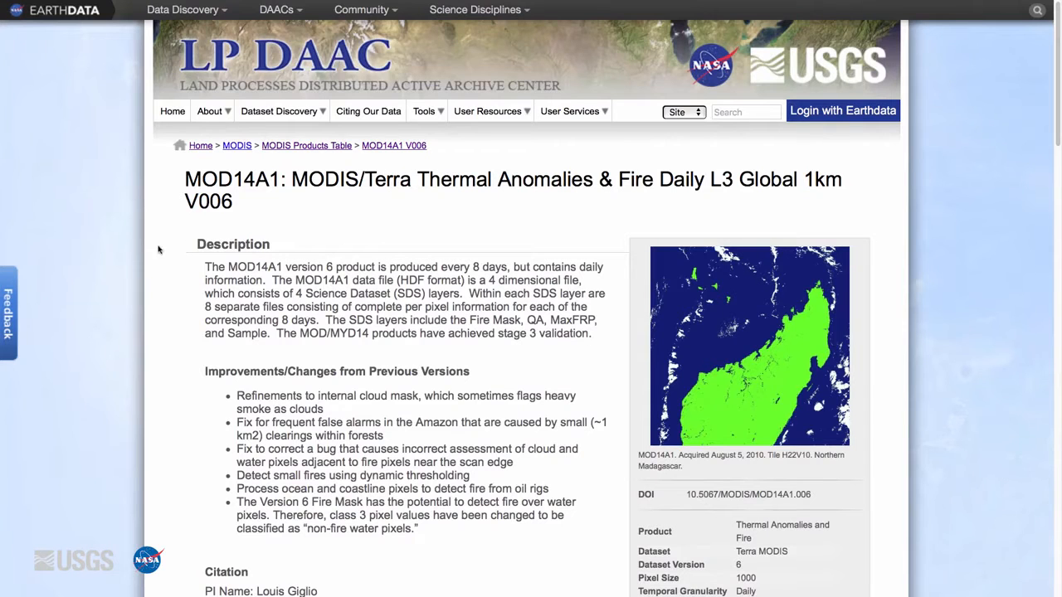
Open the Earthdata Search Client from the data access tools on the MOD14A1 product page and go to its Earthdata login
scroll(159, 271, "down", 2)
scroll(158, 271, "down", 2)
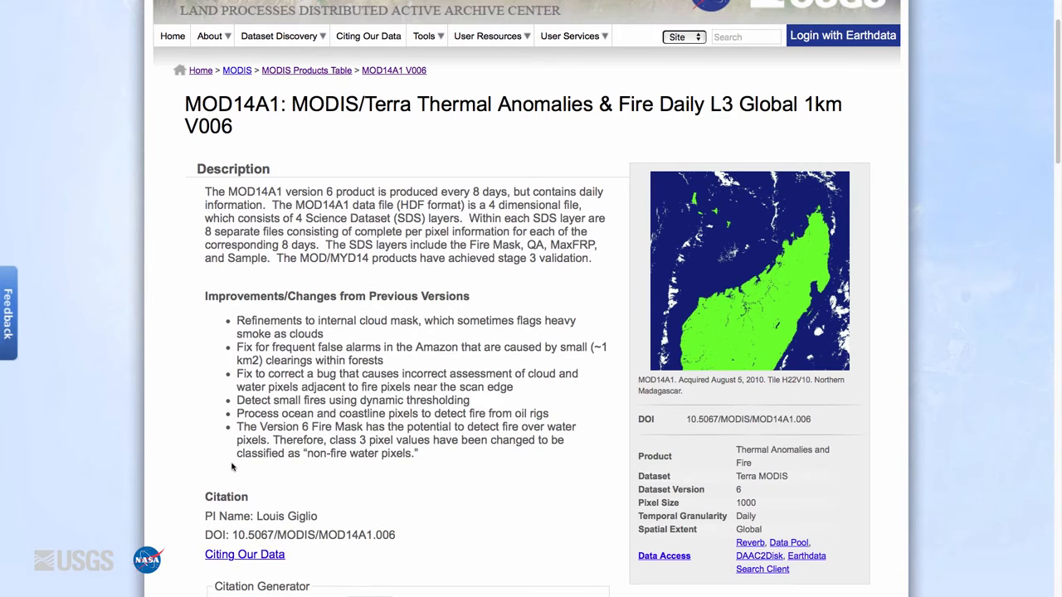
scroll(231, 467, "down", 15)
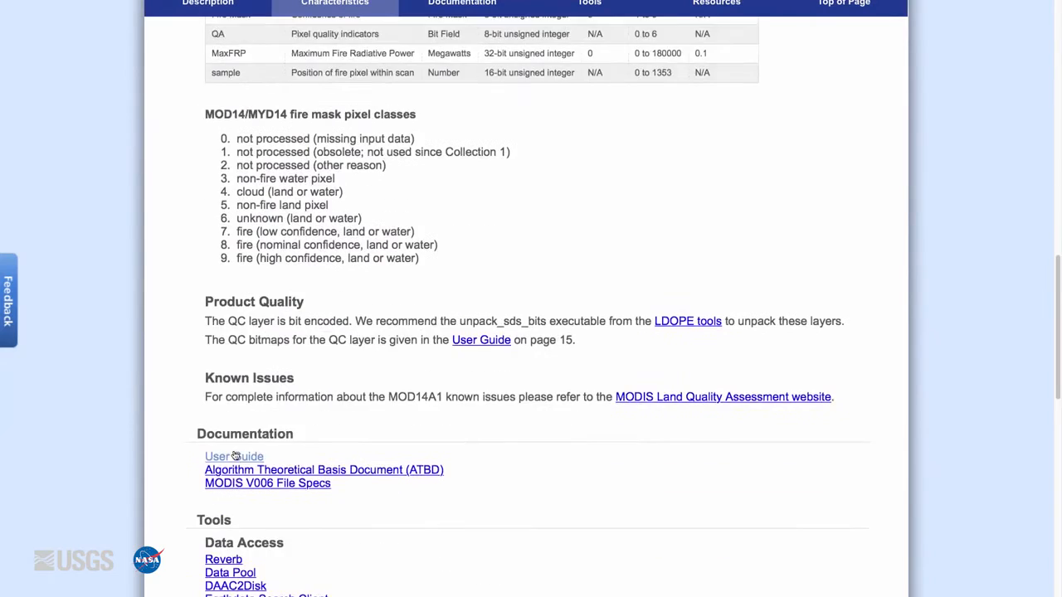
scroll(235, 456, "down", 3)
scroll(235, 456, "down", 2)
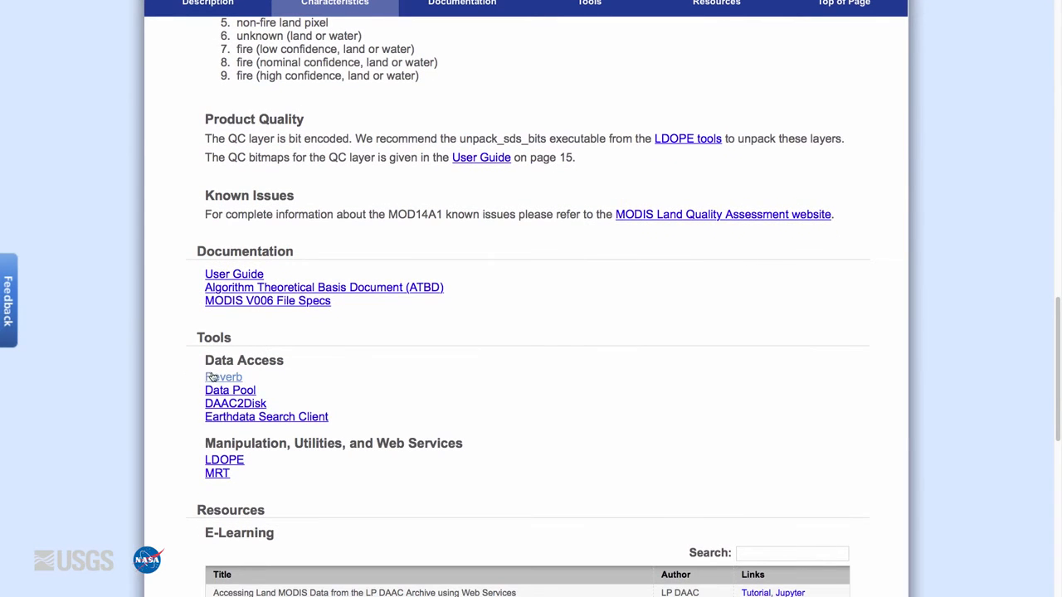
left_click(242, 420)
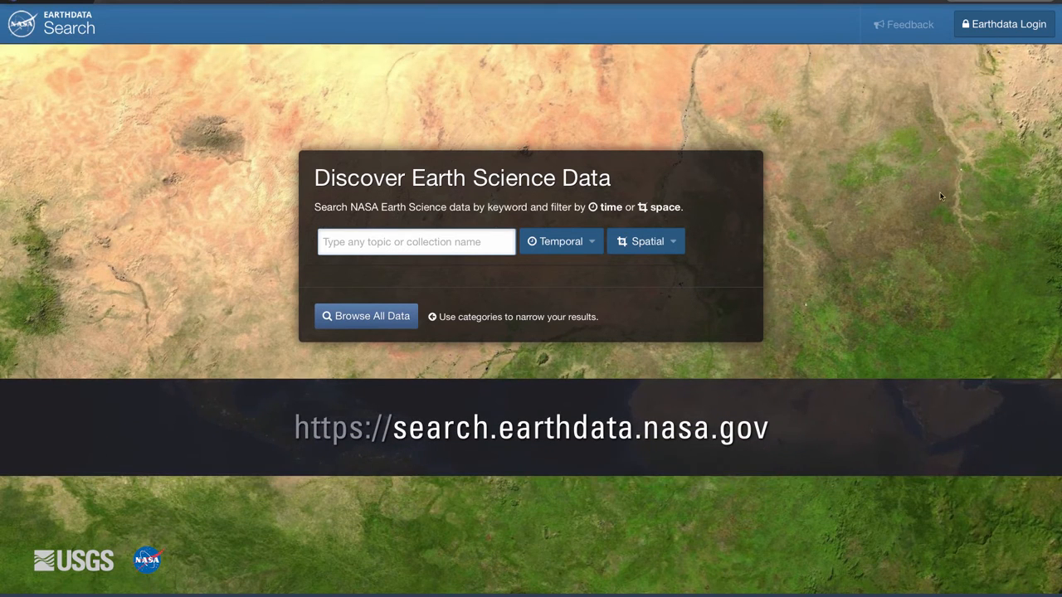
left_click(1026, 27)
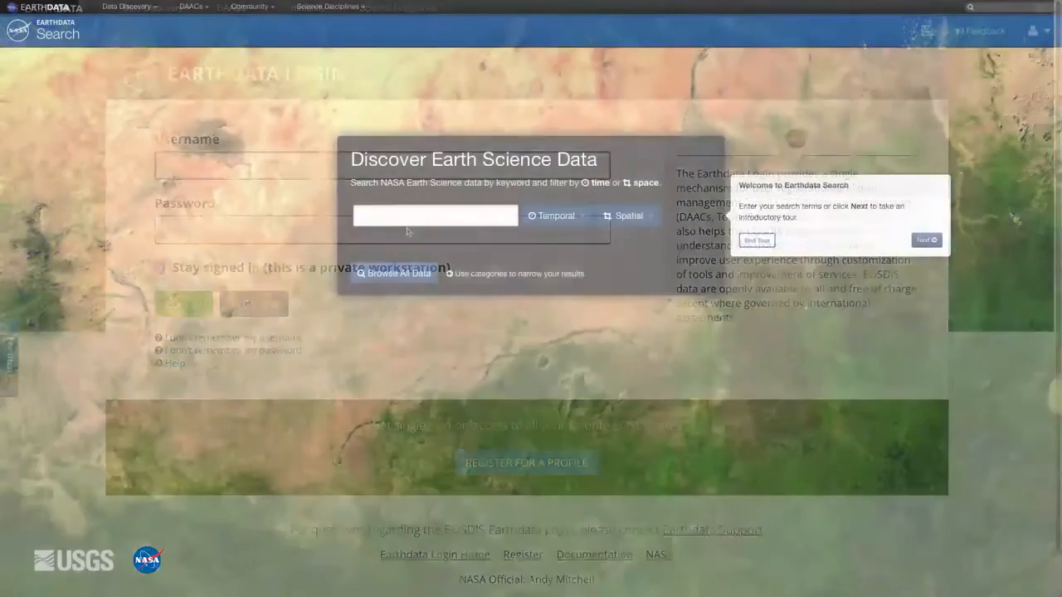
Search for MOD14A2 and open the MODIS/Terra Thermal Anomalies/Fire 8-Day L3 Global 1km SIN Grid V006 collection
left_click(413, 218)
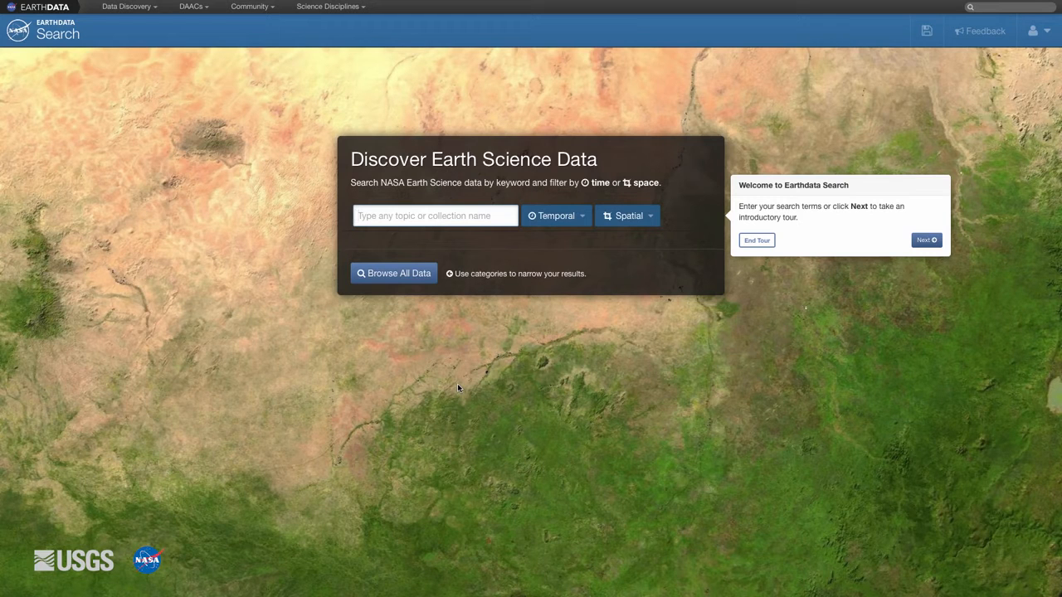
type("MOD14")
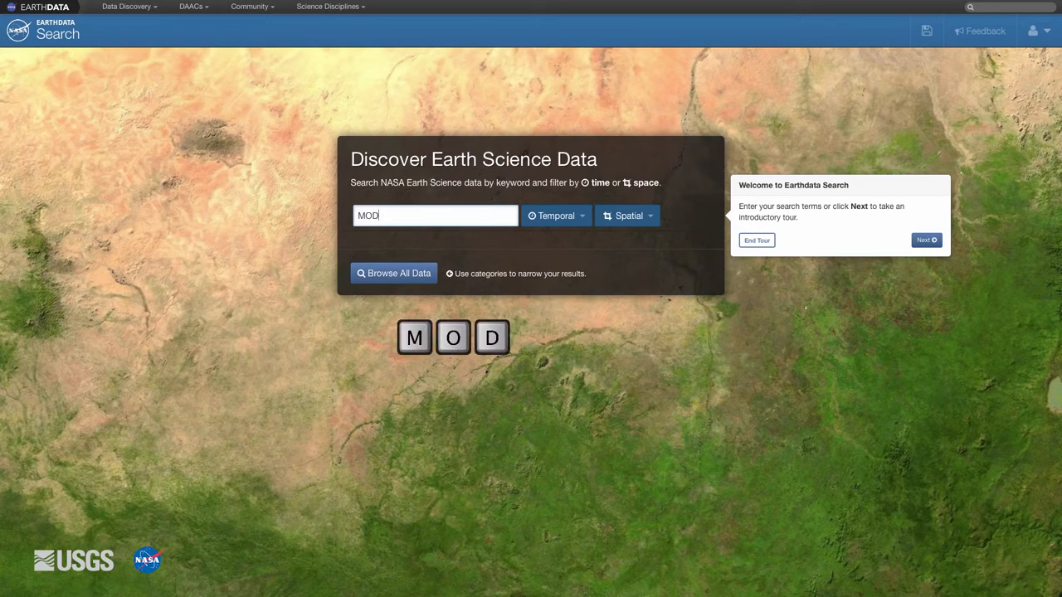
type("A2")
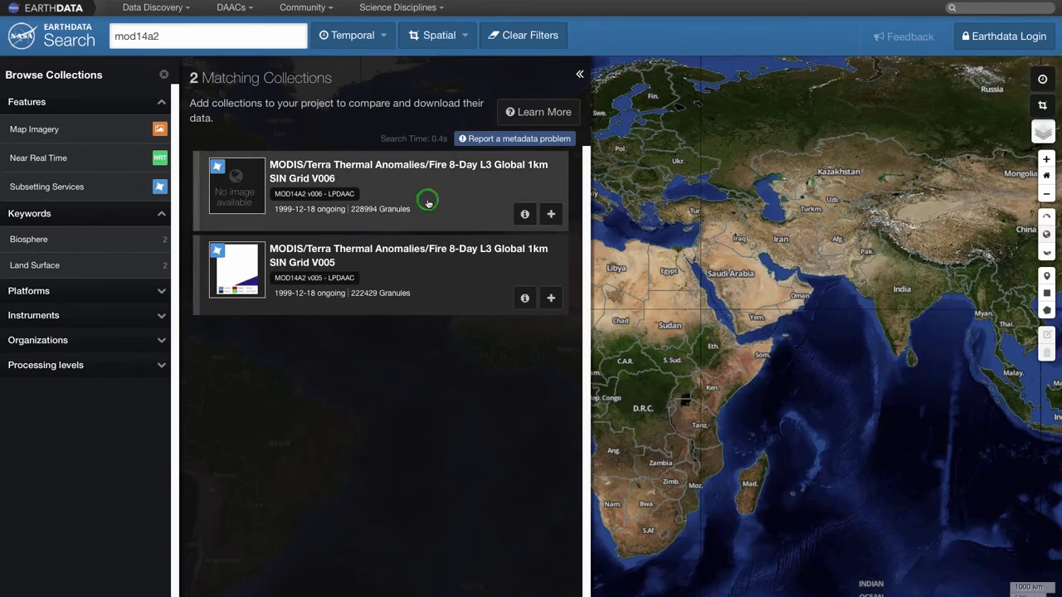
left_click(428, 204)
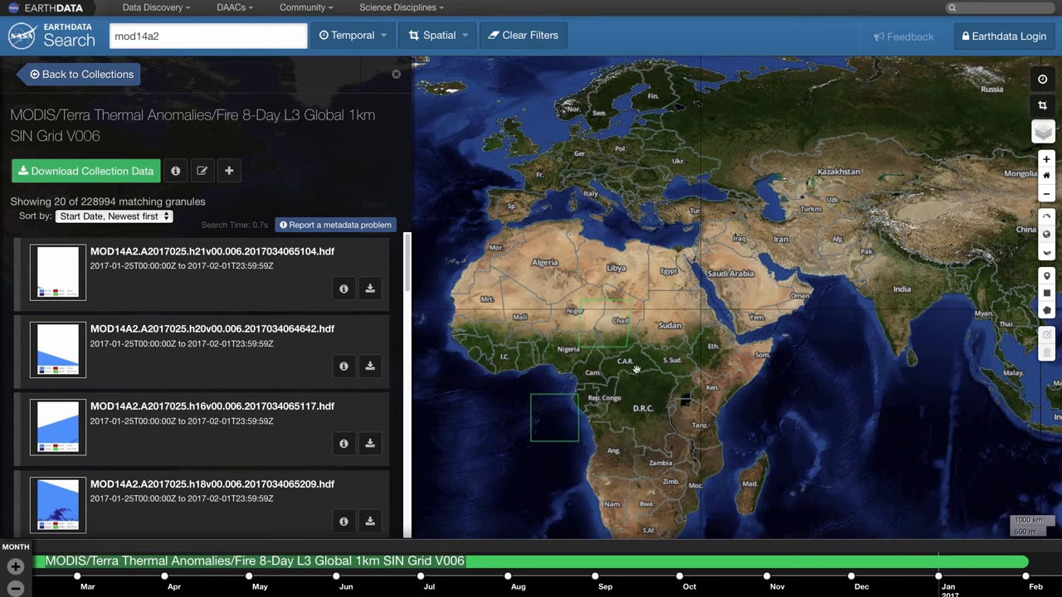
Centre the map on Madagascar and set the temporal filter's start date to 2015-11-09
left_click_drag(739, 478, 665, 336)
scroll(665, 336, "up", 5)
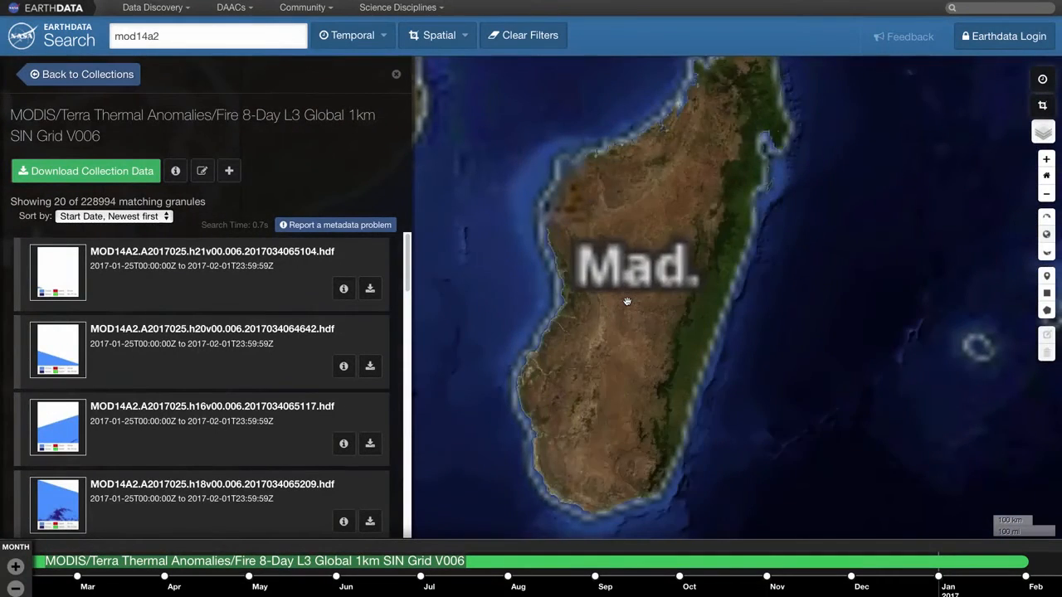
scroll(628, 301, "down", 2)
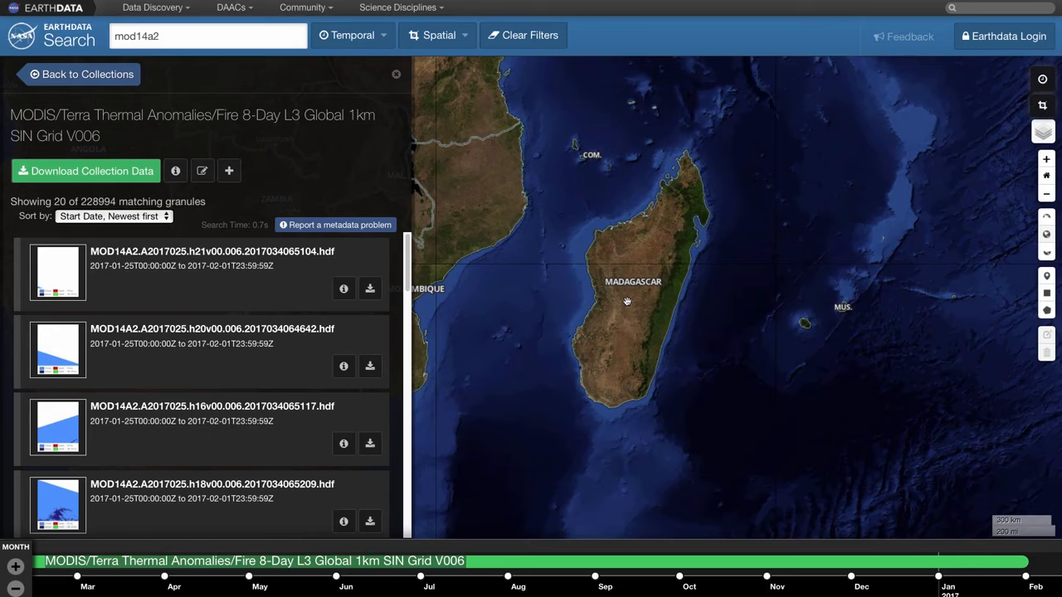
left_click(357, 36)
left_click(368, 88)
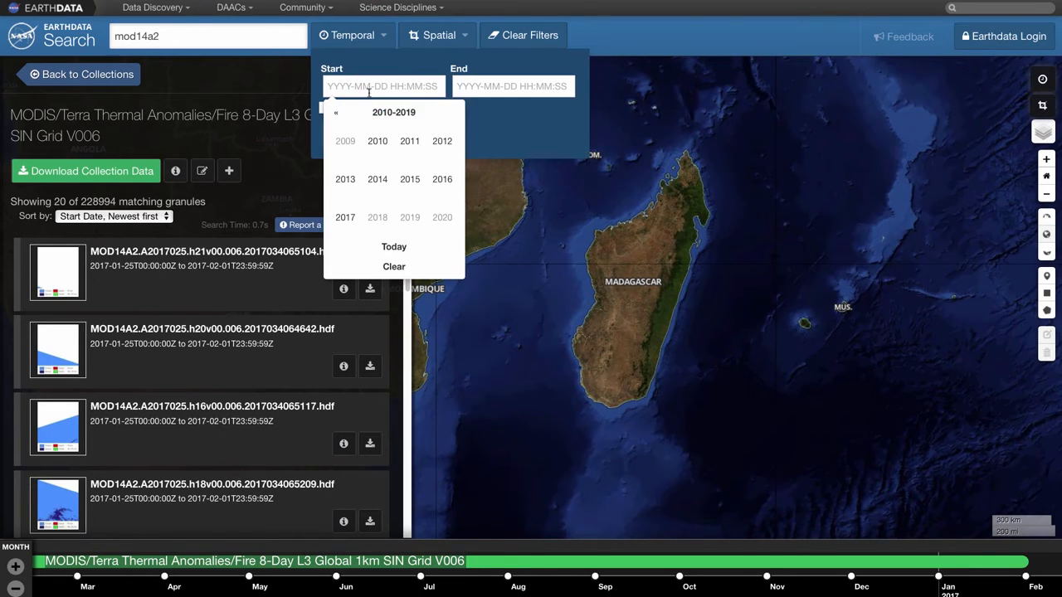
left_click(411, 180)
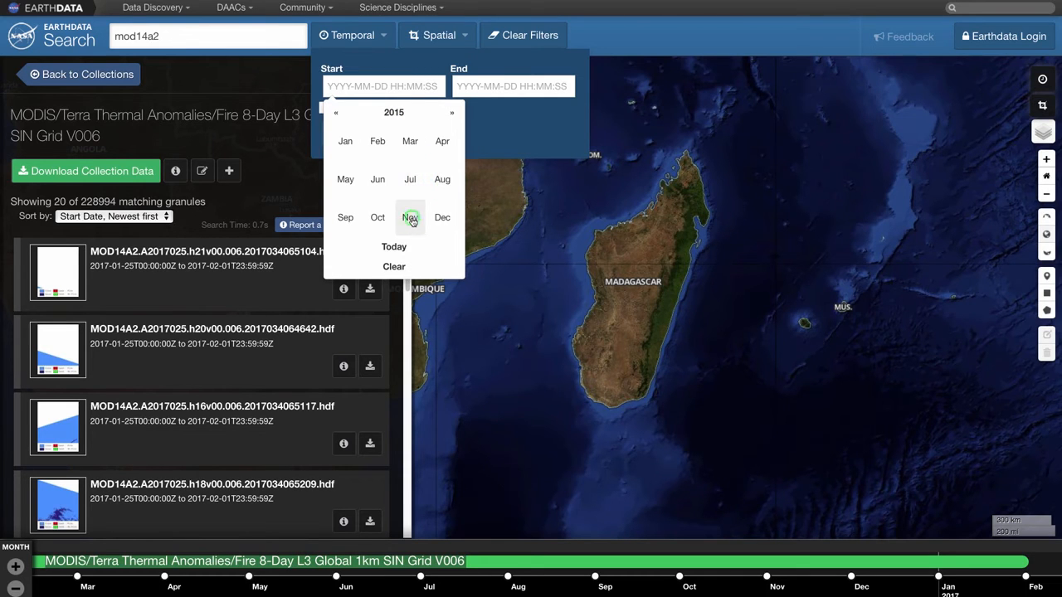
left_click(408, 219)
left_click(352, 193)
Set the temporal filter's end date to 2015-11-16 and apply the filter
left_click(509, 85)
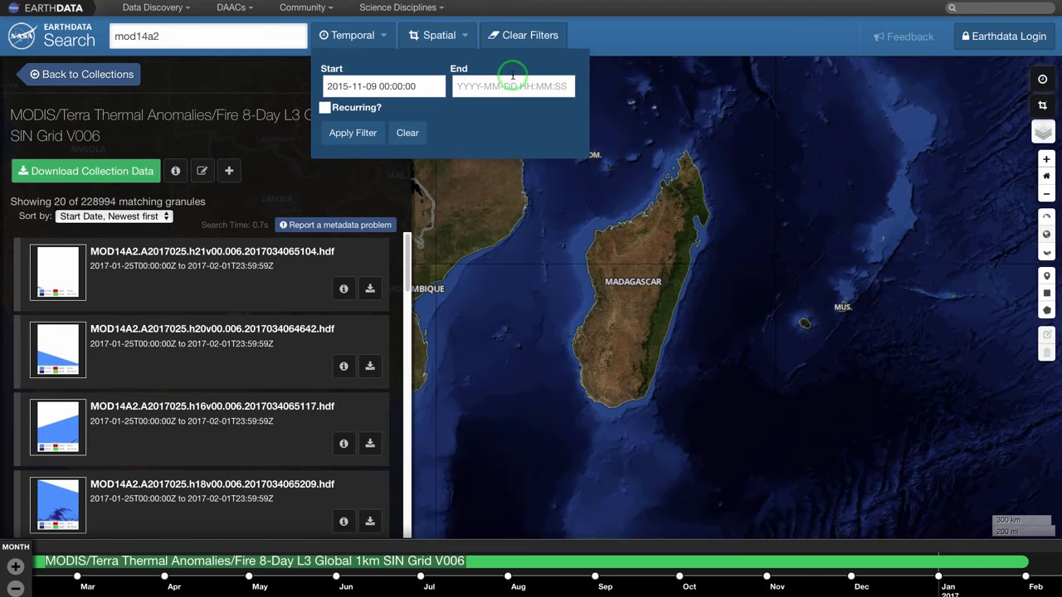
left_click(539, 179)
left_click(539, 216)
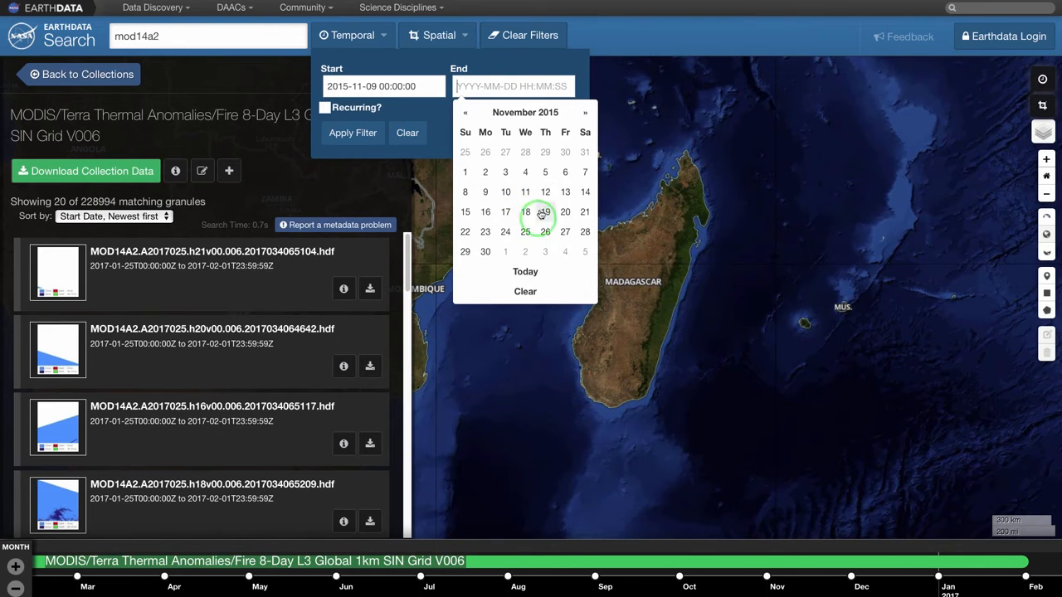
left_click(483, 211)
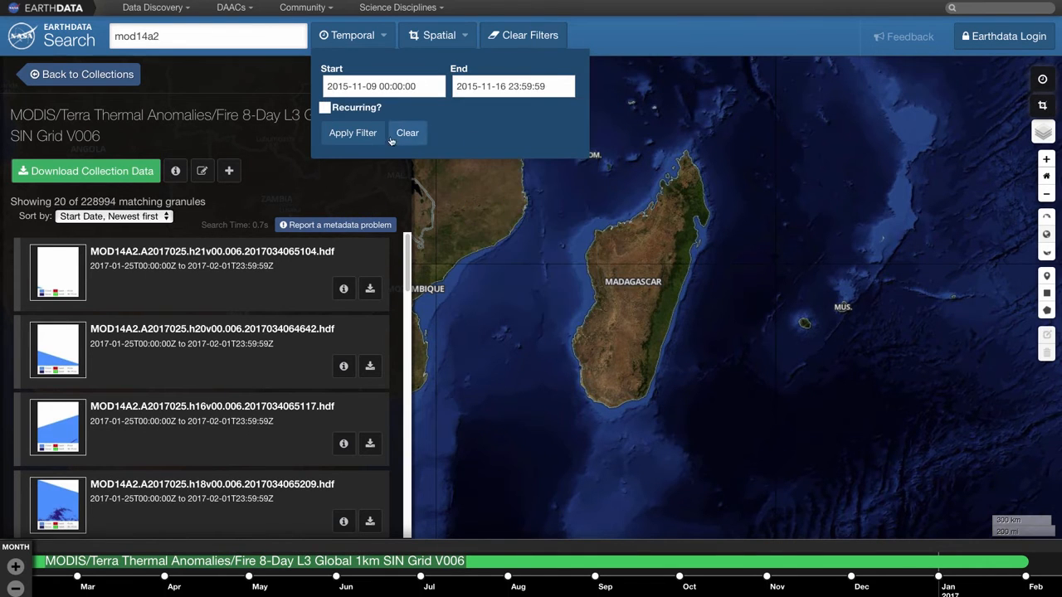
left_click(352, 134)
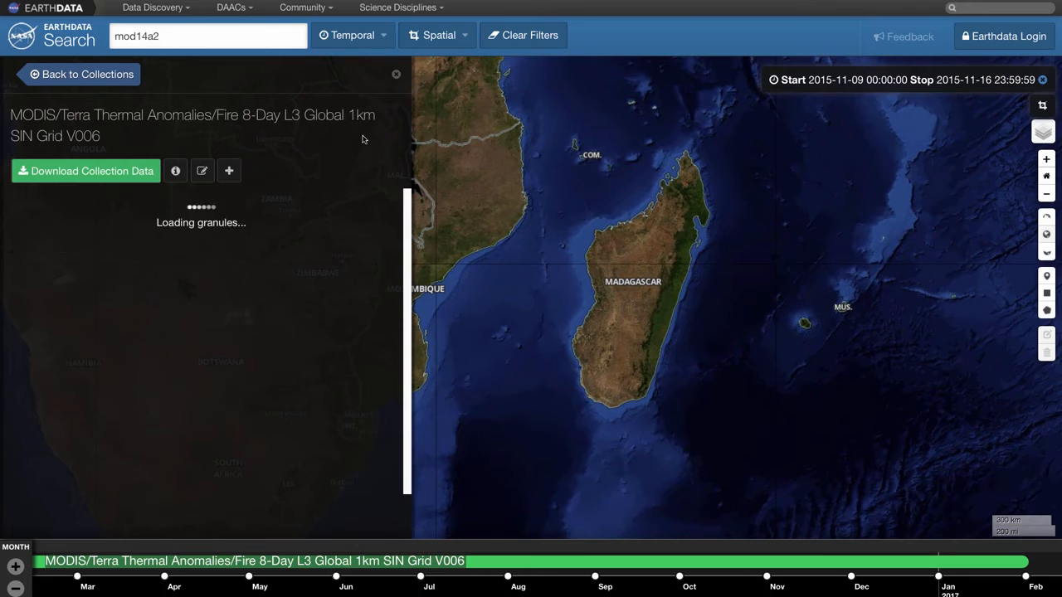
Draw a rectangular spatial filter around Madagascar from about -26.16, 43.14 to -10.76, 50.73
left_click(443, 43)
left_click(438, 74)
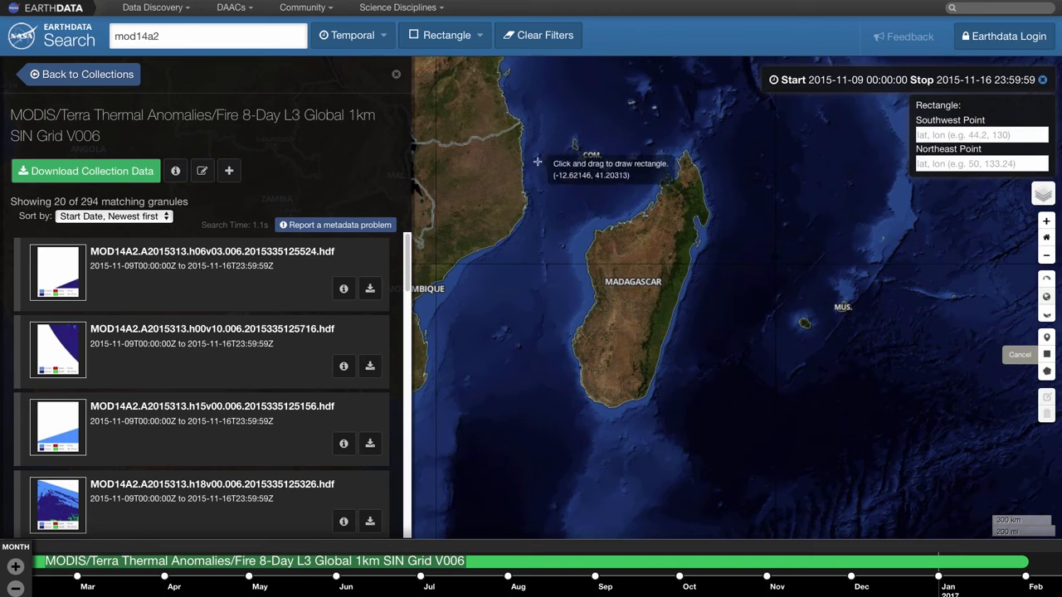
mouse_move(570, 128)
left_mouse_down()
mouse_move(609, 407)
mouse_move(715, 424)
left_mouse_up()
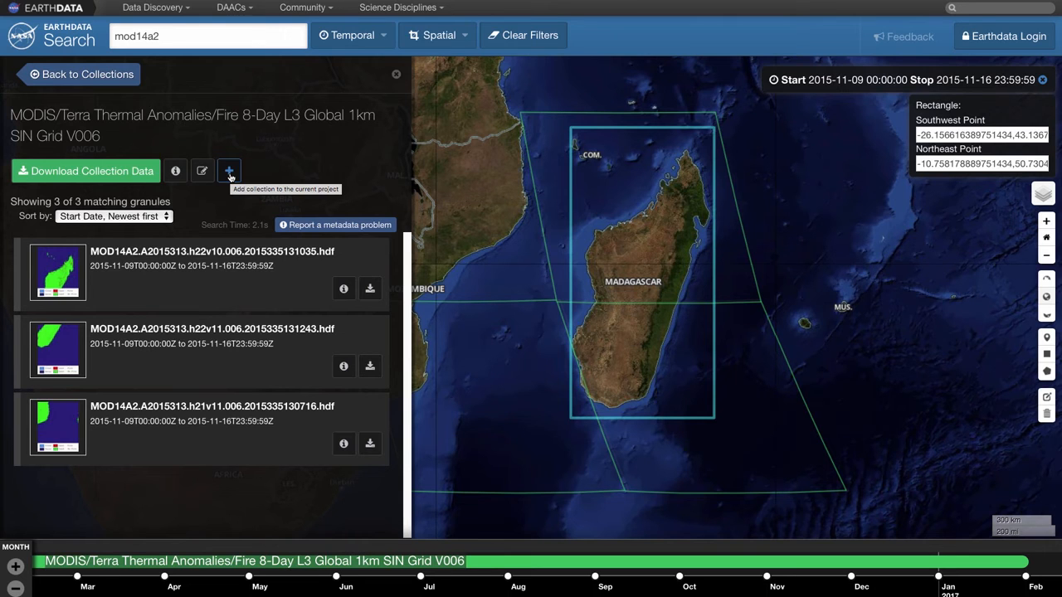
Select the h22v10 granule, examine its information and metadata download formats, and return to the granule list
left_click(162, 293)
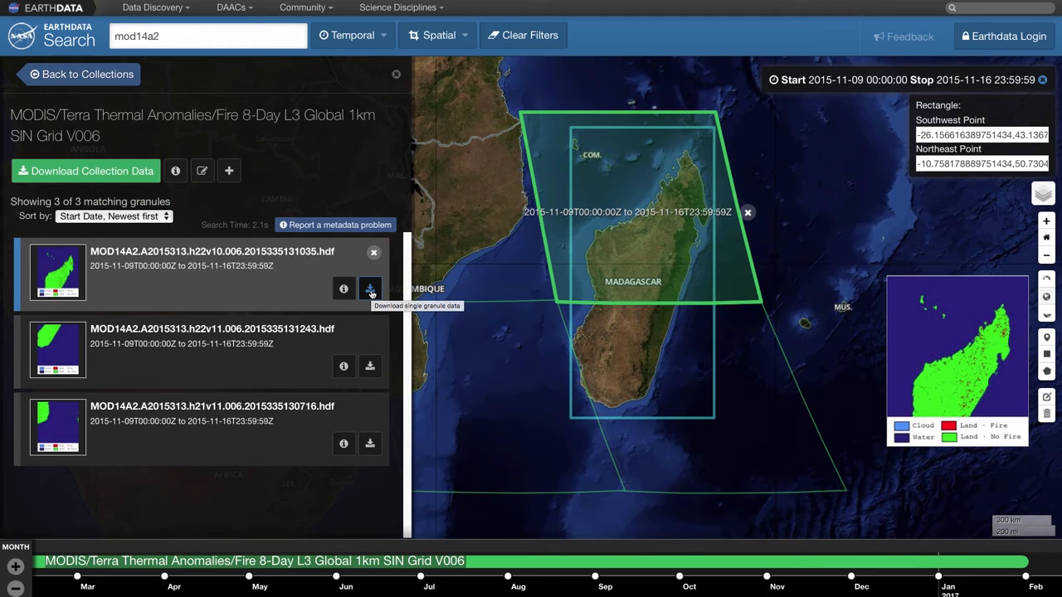
left_click(344, 290)
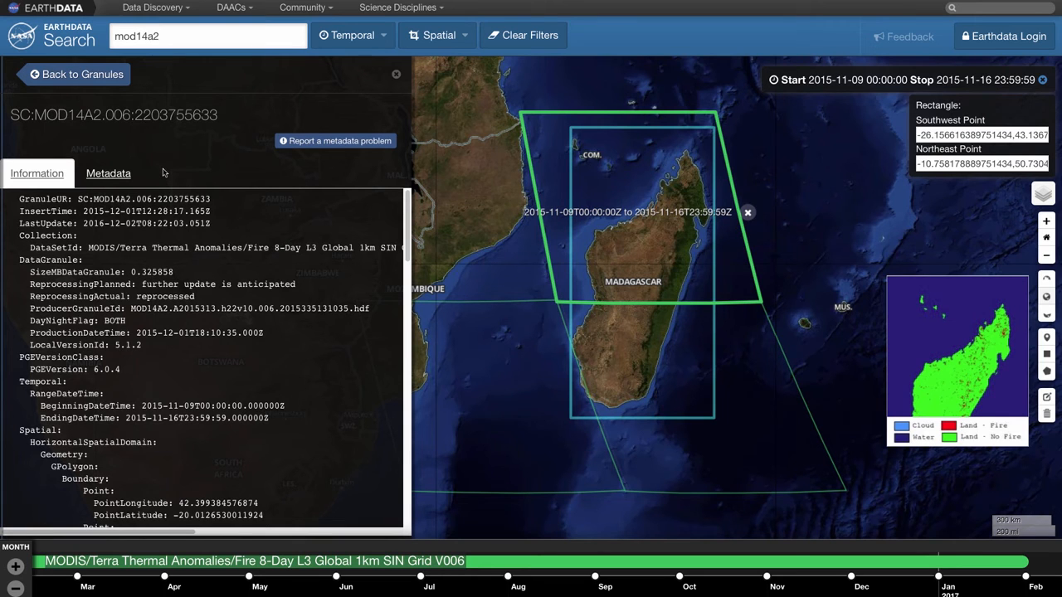
left_click(118, 177)
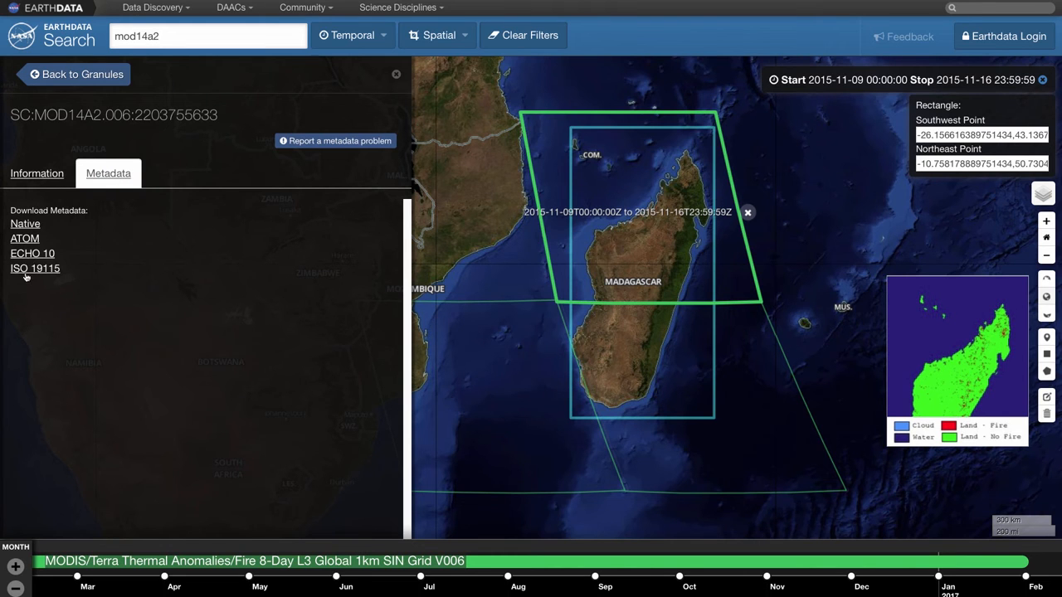
left_click(68, 74)
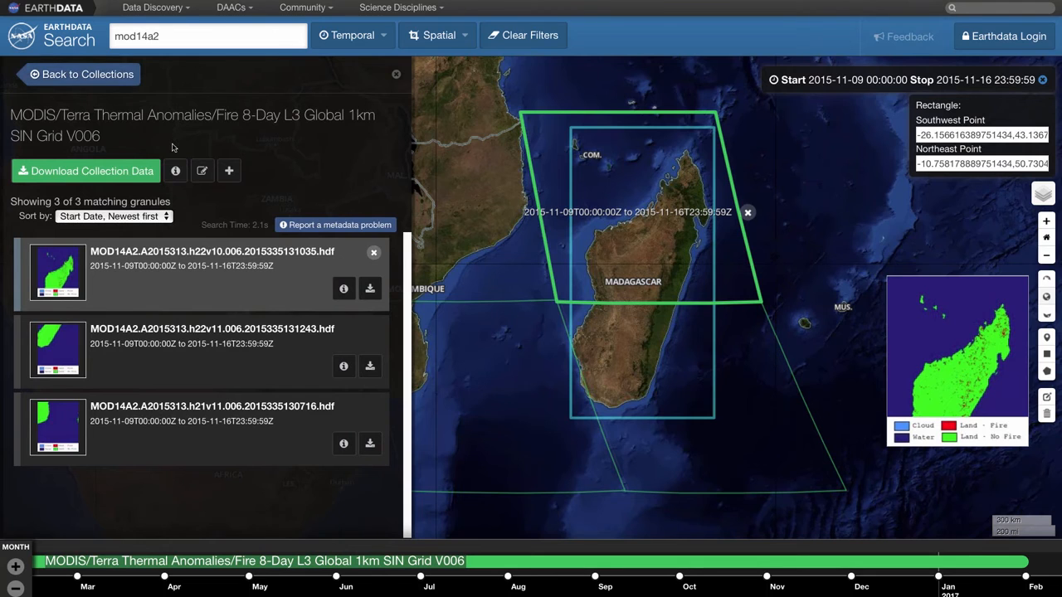
Open the collection's data access options, compare the Download and Delivery Option methods, and choose MOD14A2.6 ESI Service
left_click(80, 171)
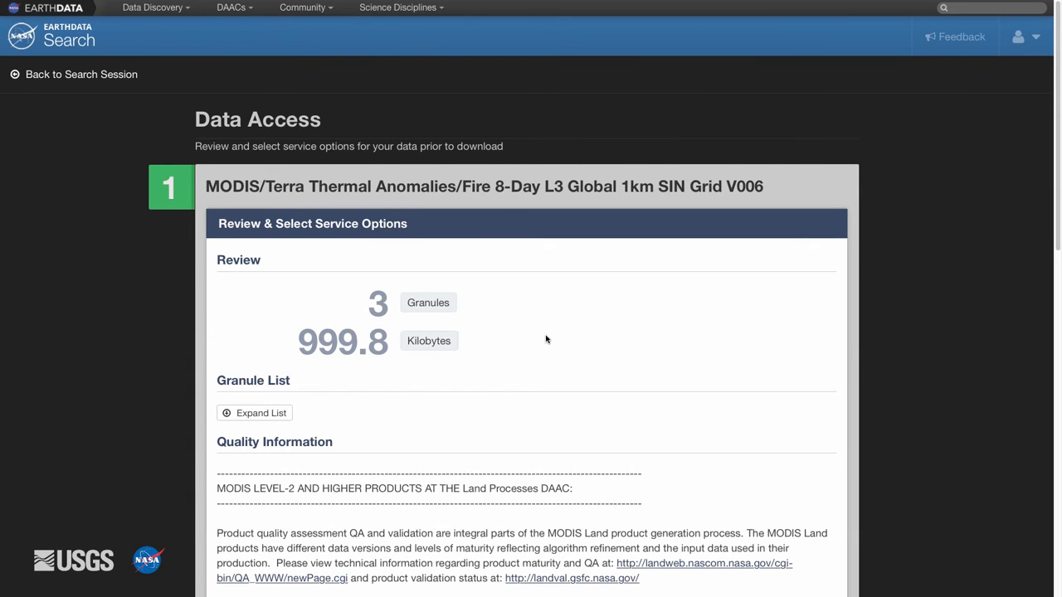
scroll(546, 339, "down", 5)
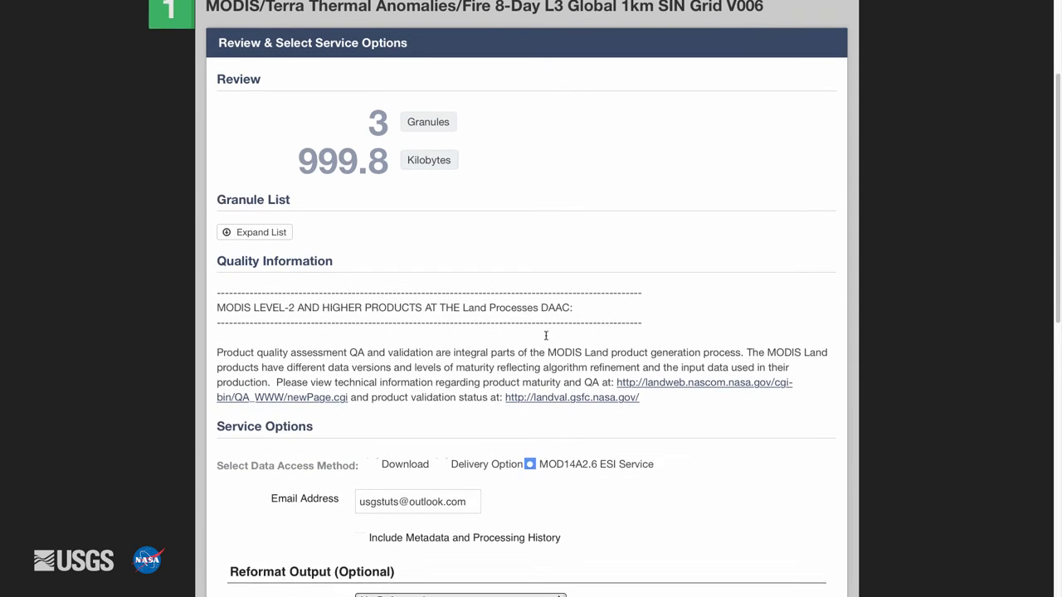
scroll(546, 339, "down", 1)
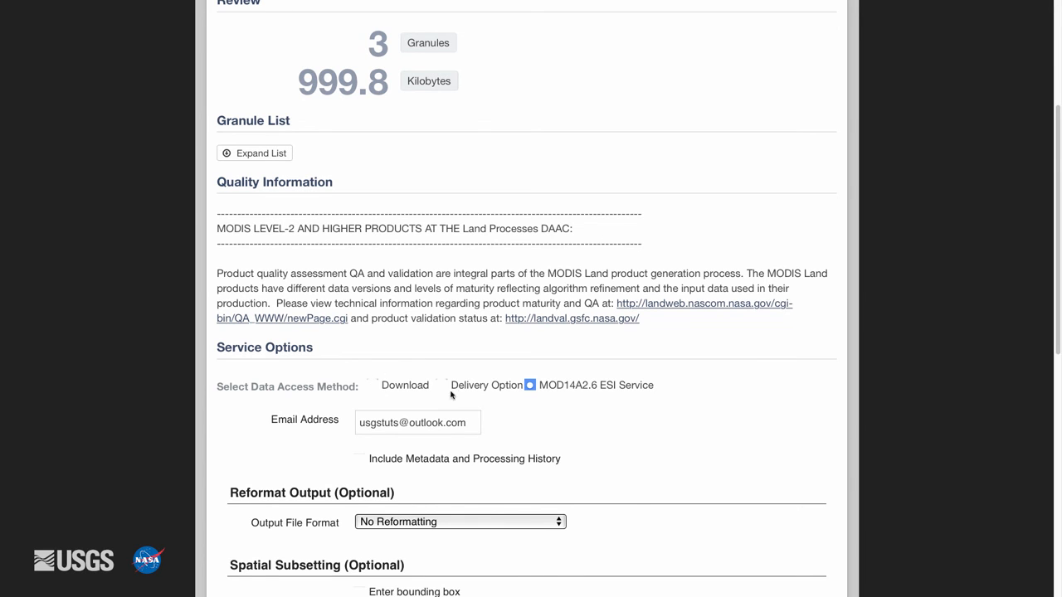
left_click(373, 386)
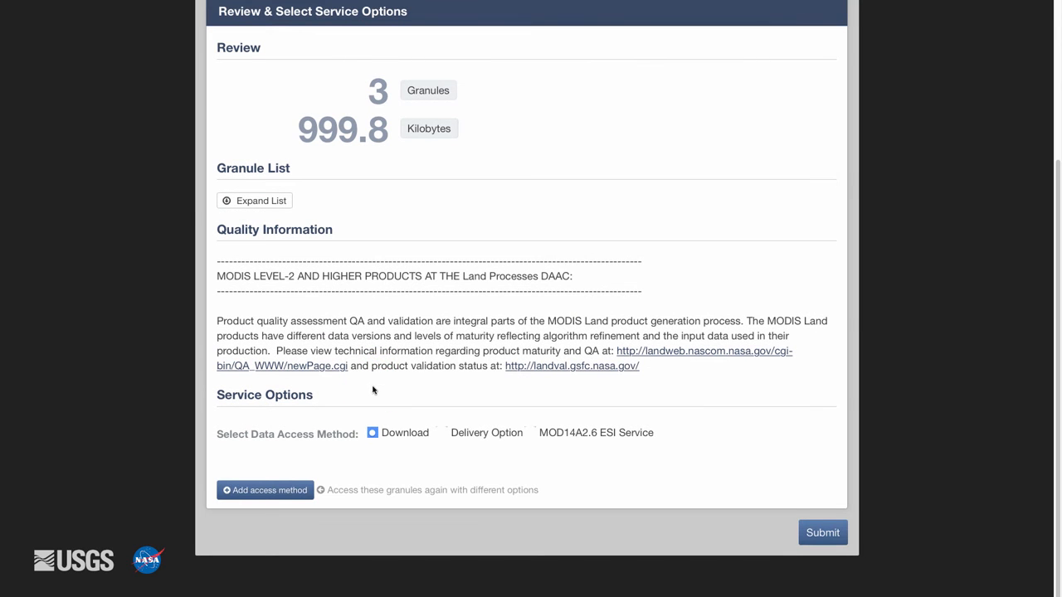
left_click(442, 433)
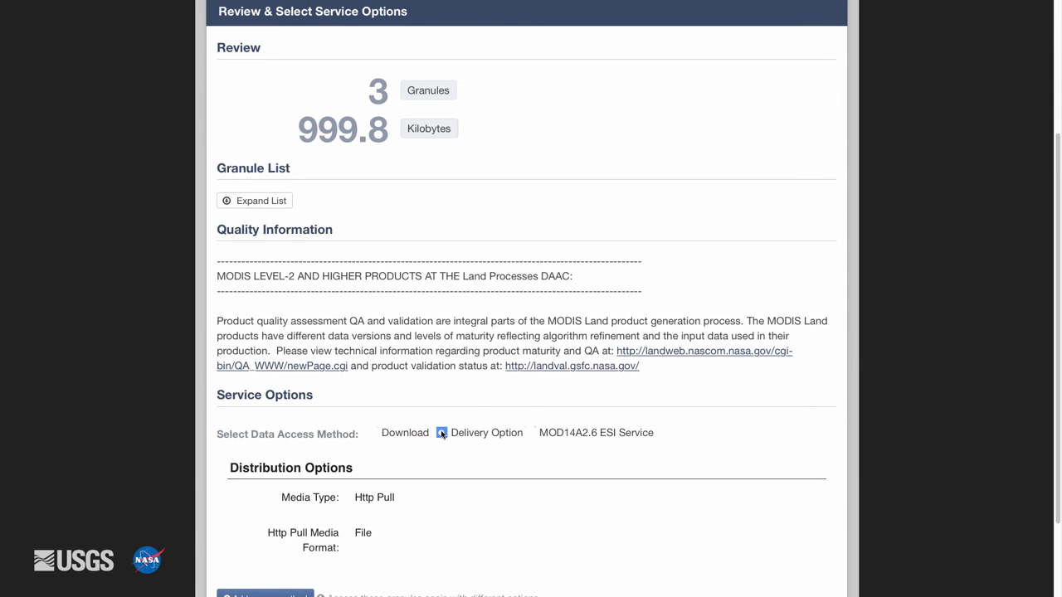
left_click(531, 433)
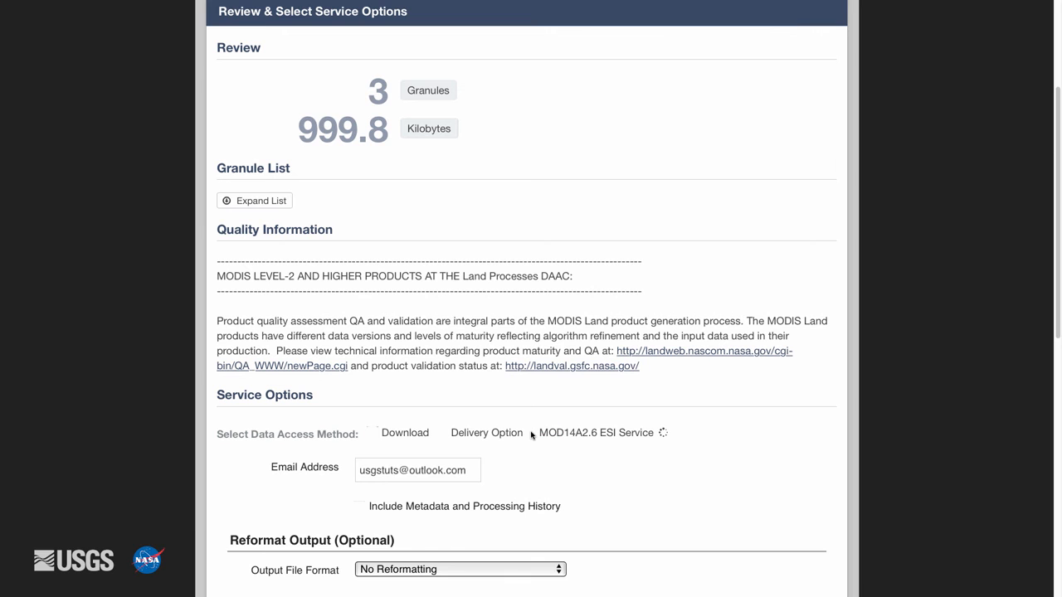
Examine the available output file formats and re-projection options of the ESI service without changing either
scroll(581, 465, "down", 3)
scroll(601, 469, "down", 3)
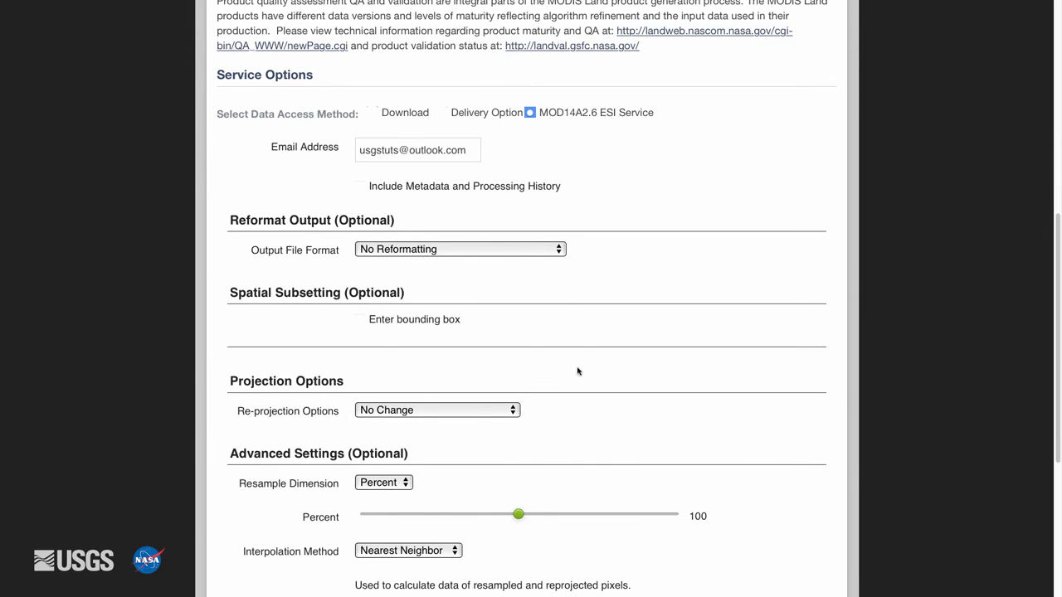
left_click(556, 252)
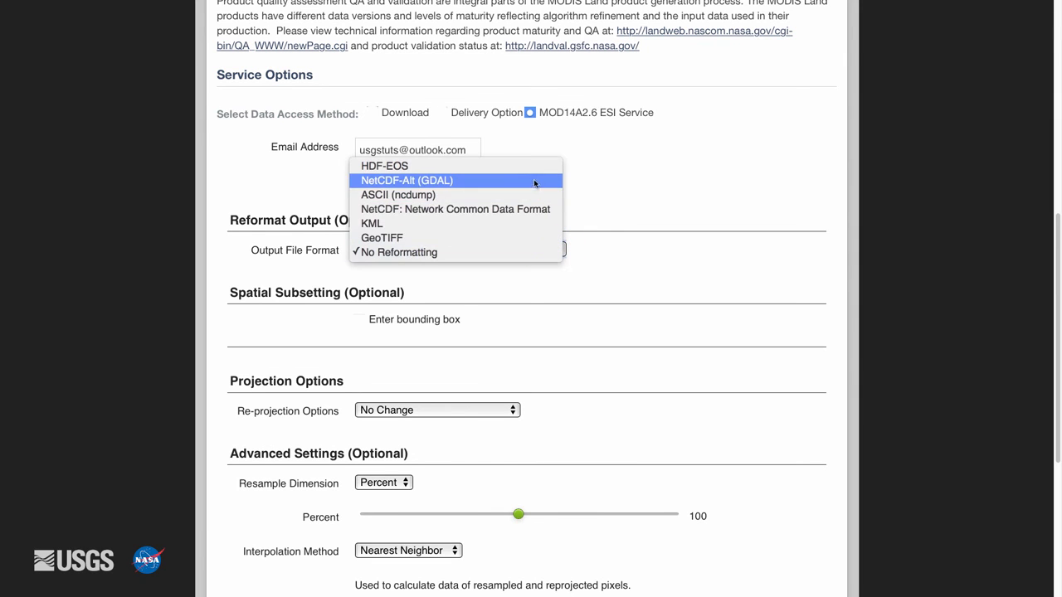
left_click(593, 409)
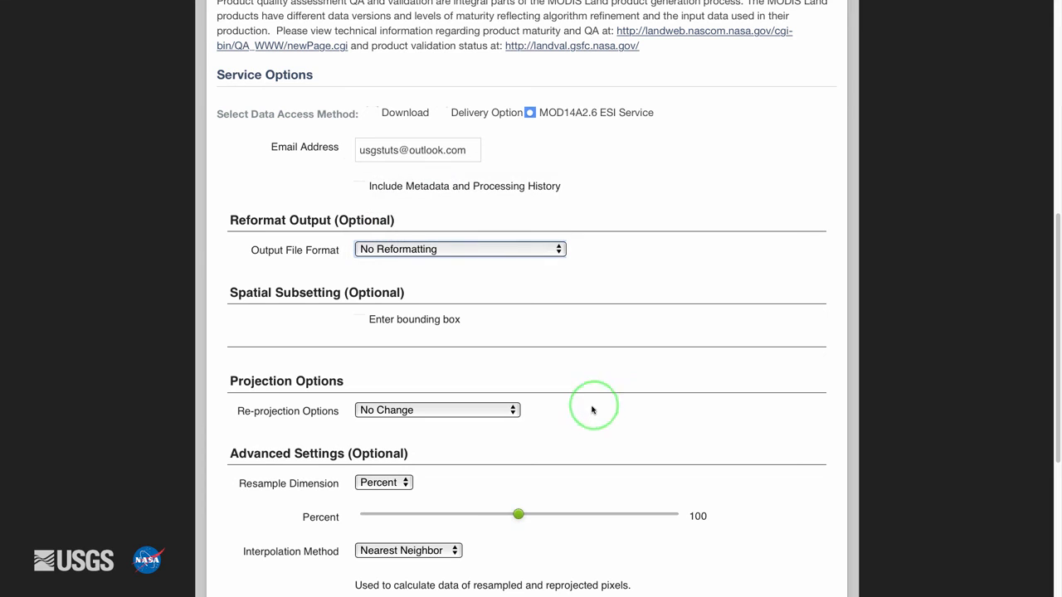
left_click(513, 411)
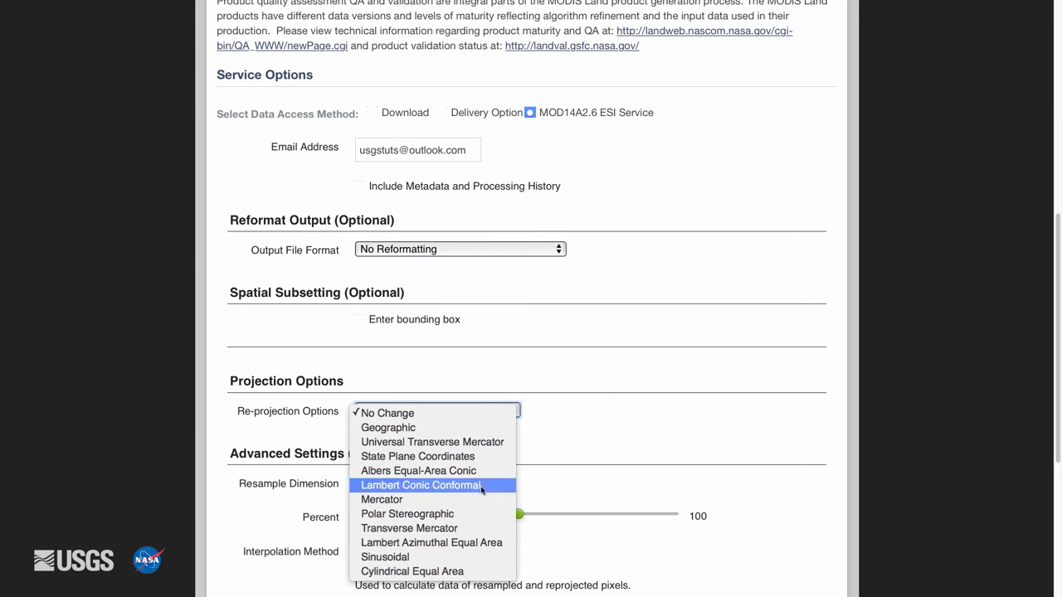
left_click(556, 449)
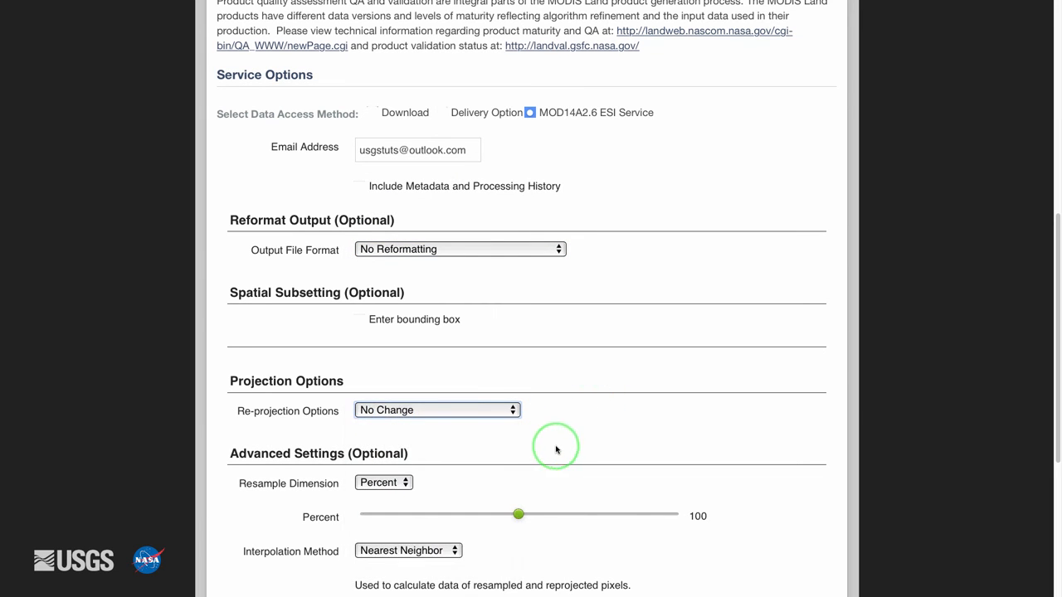
Submit the data order with its contact information and open the order completion e-mail in Outlook Mail
scroll(556, 450, "down", 5)
scroll(590, 415, "down", 5)
left_click(821, 457)
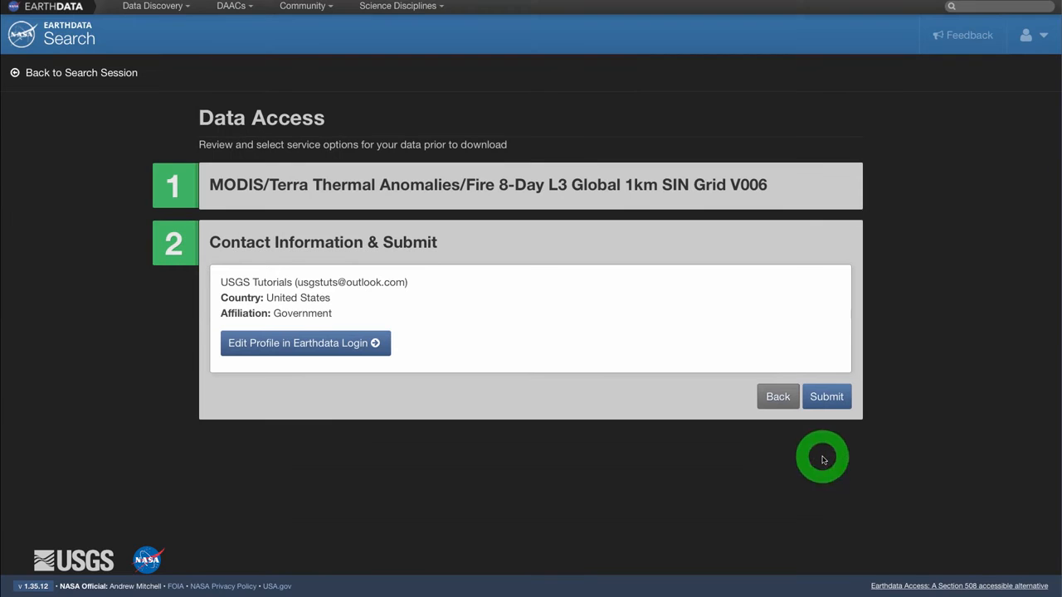
left_click(824, 397)
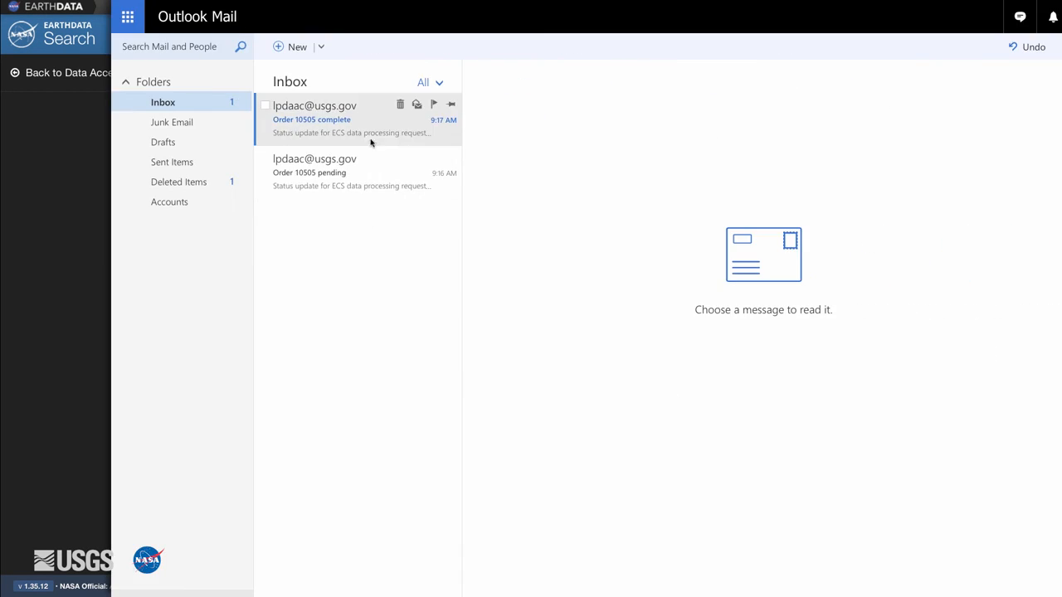
left_click(373, 130)
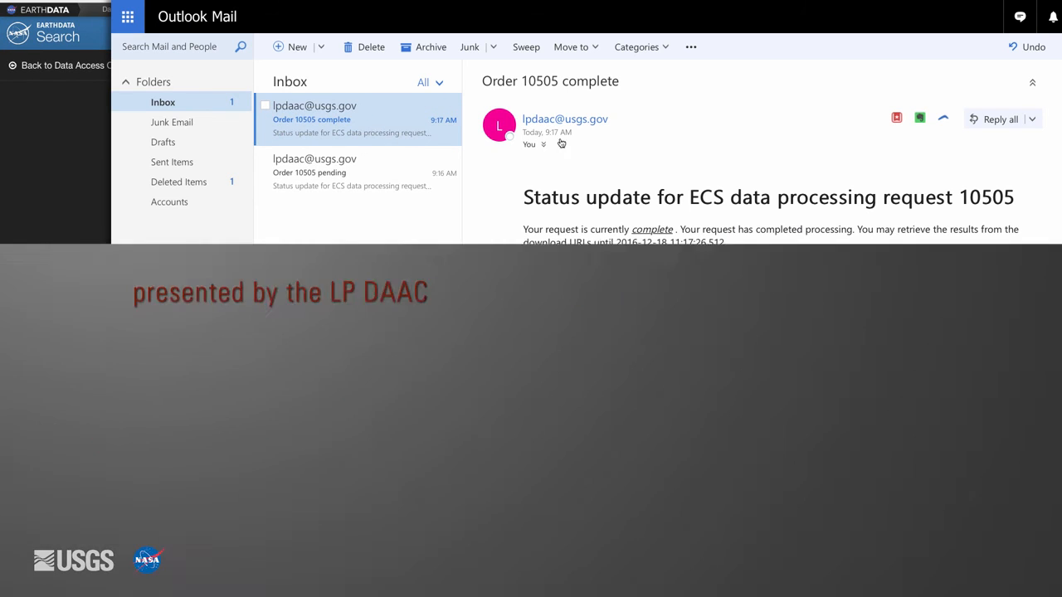